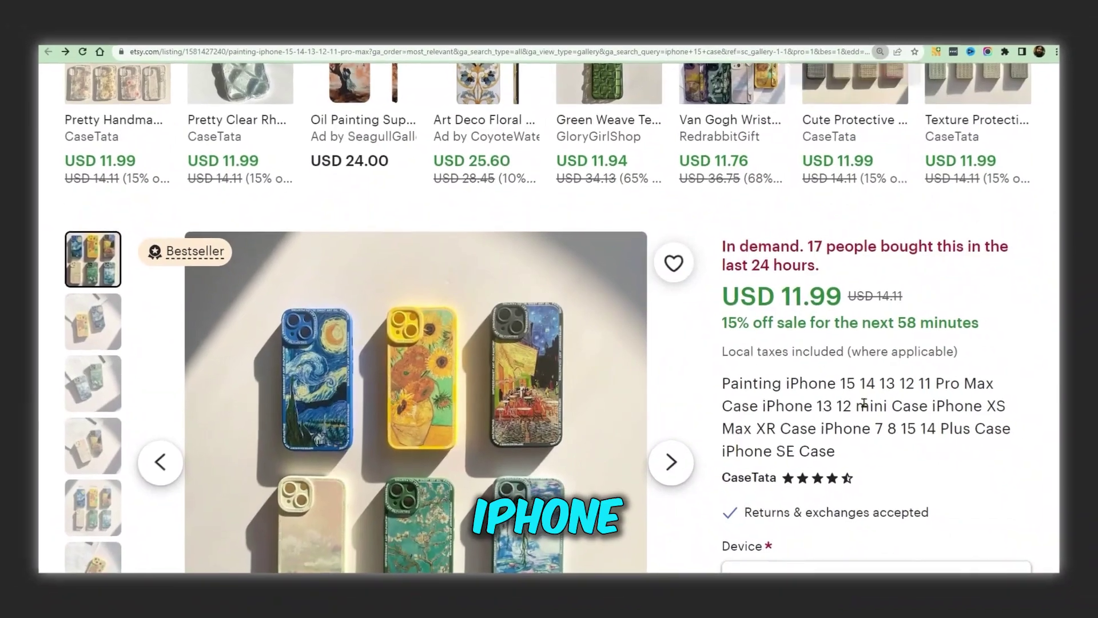
{"action": "scroll", "coordinate": [864, 403], "scroll_direction": "down", "scroll_amount": 1}
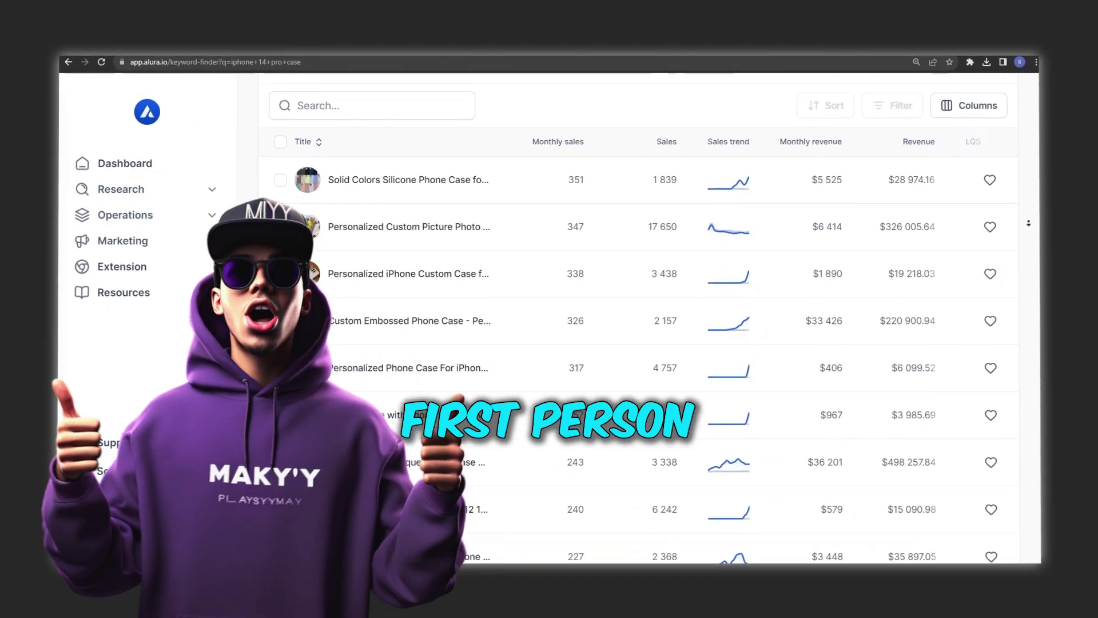
{"action": "scroll", "coordinate": [601, 343], "scroll_direction": "down", "scroll_amount": 3}
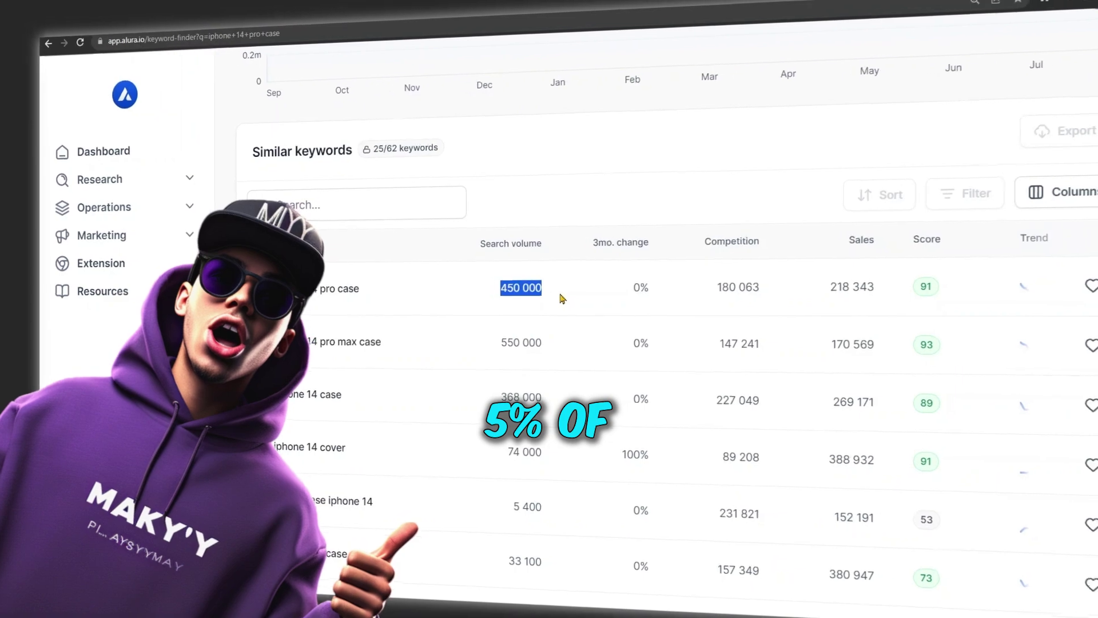
Highlight the 450,000 search volume in the 'iphone 14 pro case' keyword results.
{"action": "left_click_drag", "start_coordinate": [827, 286], "coordinate": [873, 292]}
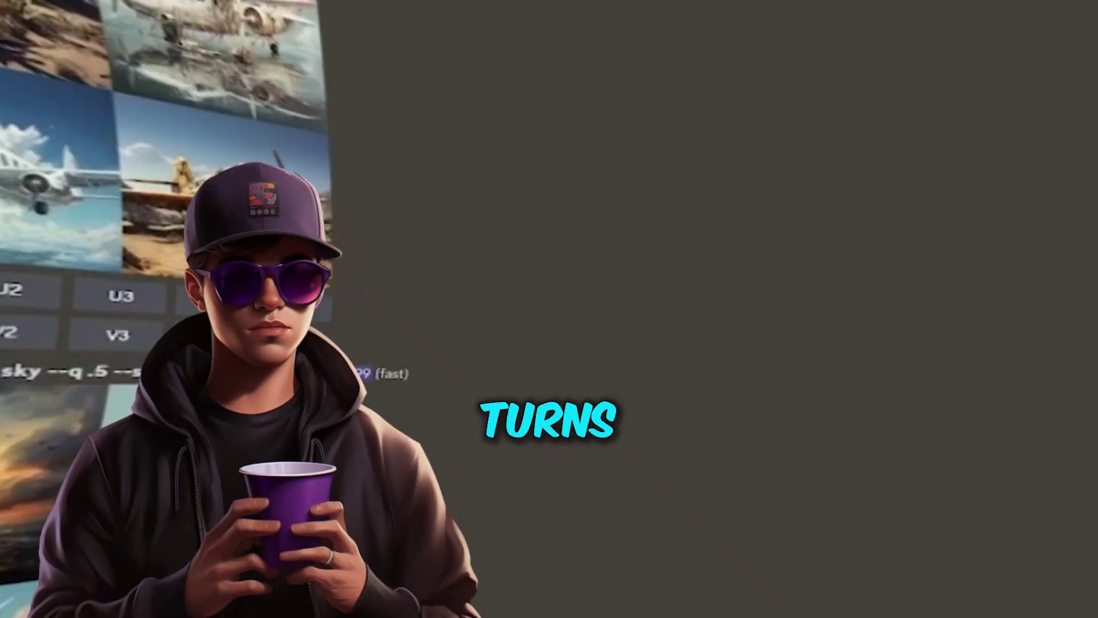
{"action": "scroll", "coordinate": [1061, 174], "scroll_direction": "down", "scroll_amount": 3}
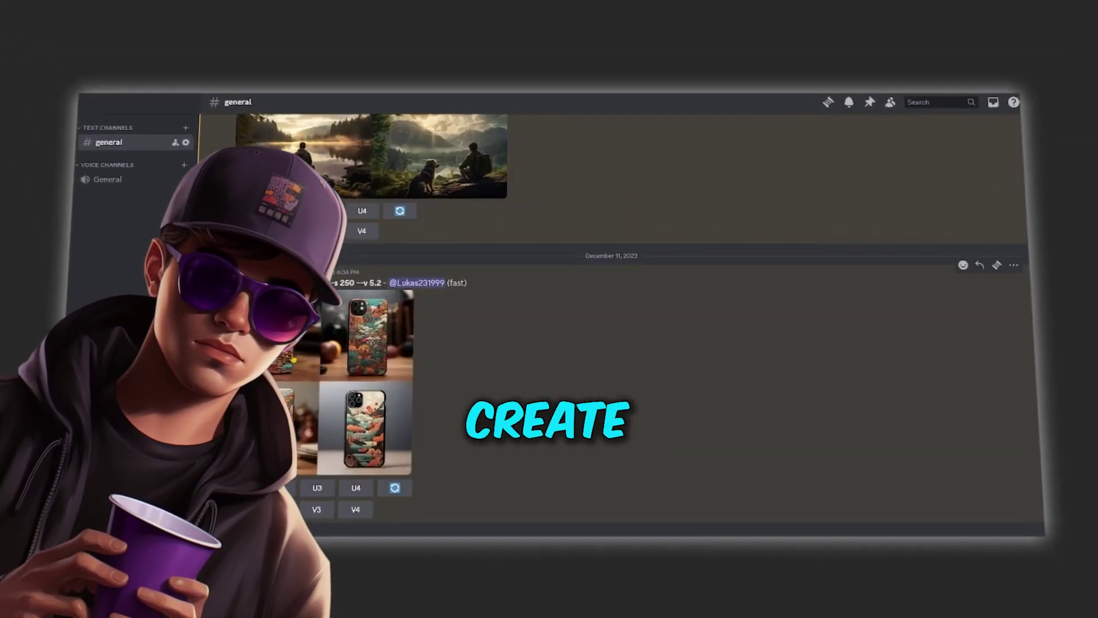
Enlarge the grid of four earlier Midjourney phone-case images in #general.
{"action": "left_click", "coordinate": [294, 361]}
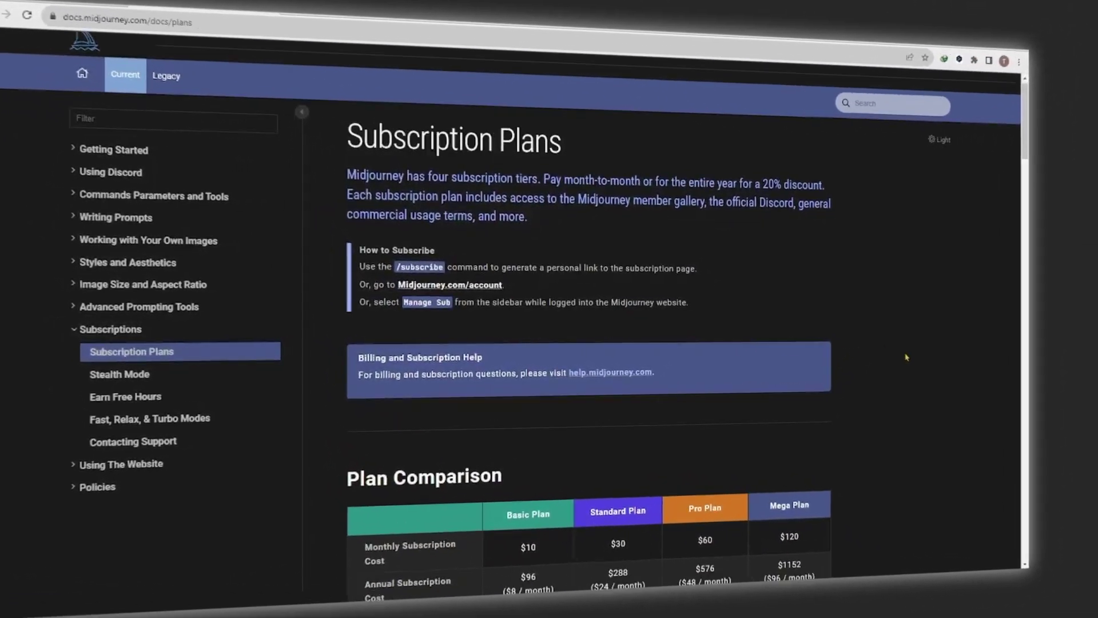
{"action": "scroll", "coordinate": [834, 348], "scroll_direction": "down", "scroll_amount": 5}
{"action": "scroll", "coordinate": [607, 358], "scroll_direction": "down", "scroll_amount": 2}
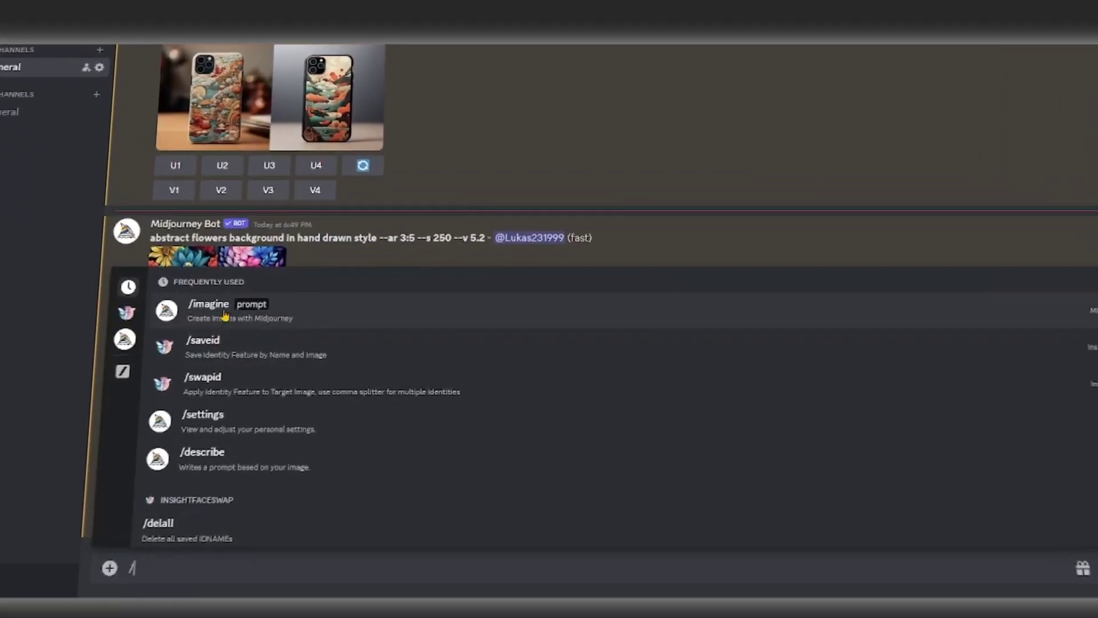
Generate 'abstract flowers background in hand drawn style --ar 3:5' and view upscaled image U2.
{"action": "left_click", "coordinate": [257, 314]}
{"action": "type", "text": "imagine prompt abst"}
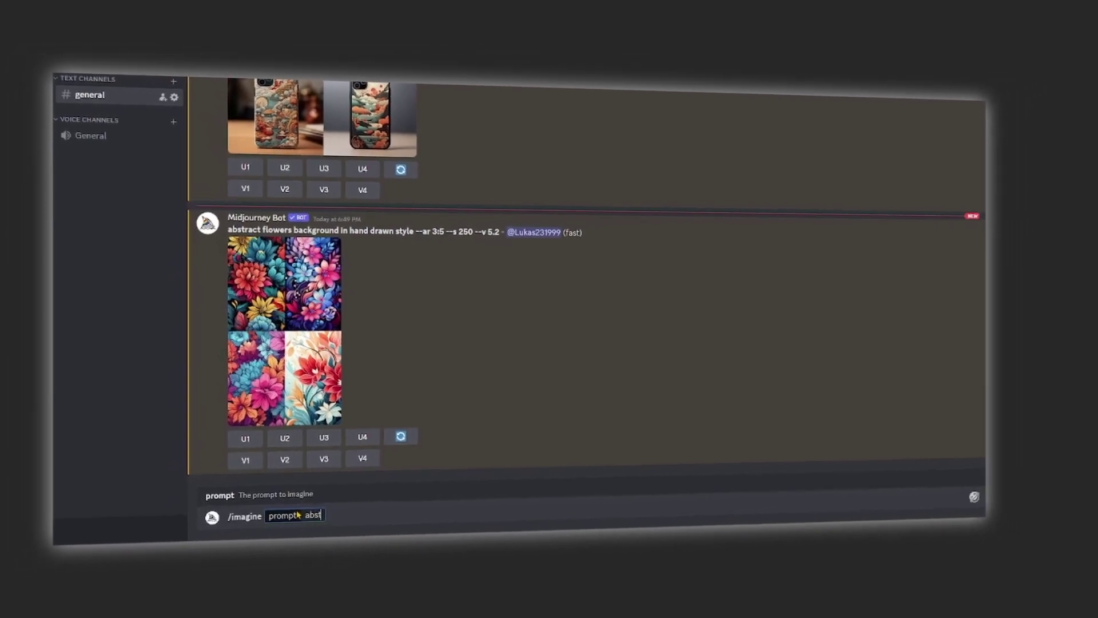
{"action": "type", "text": "ract"}
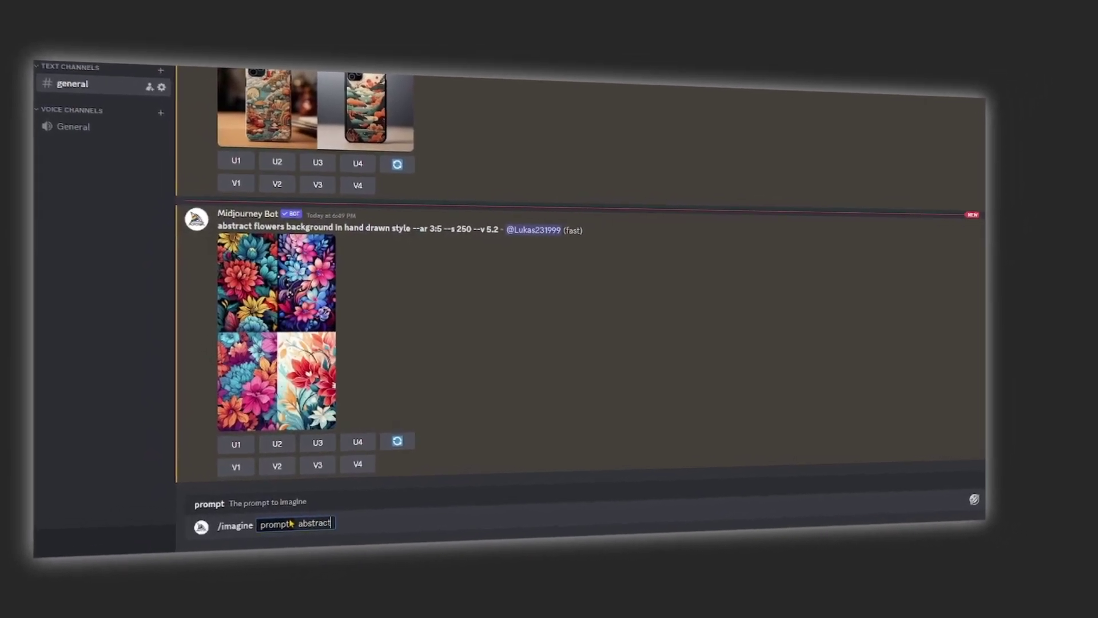
{"action": "type", "text": " flowers bac"}
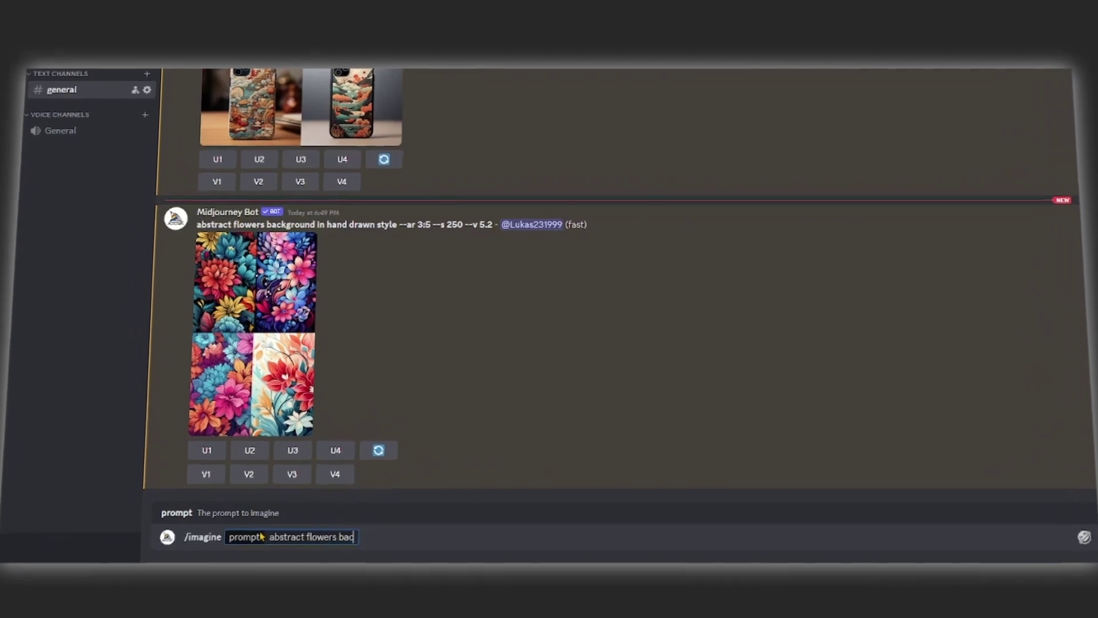
{"action": "type", "text": "ro"}
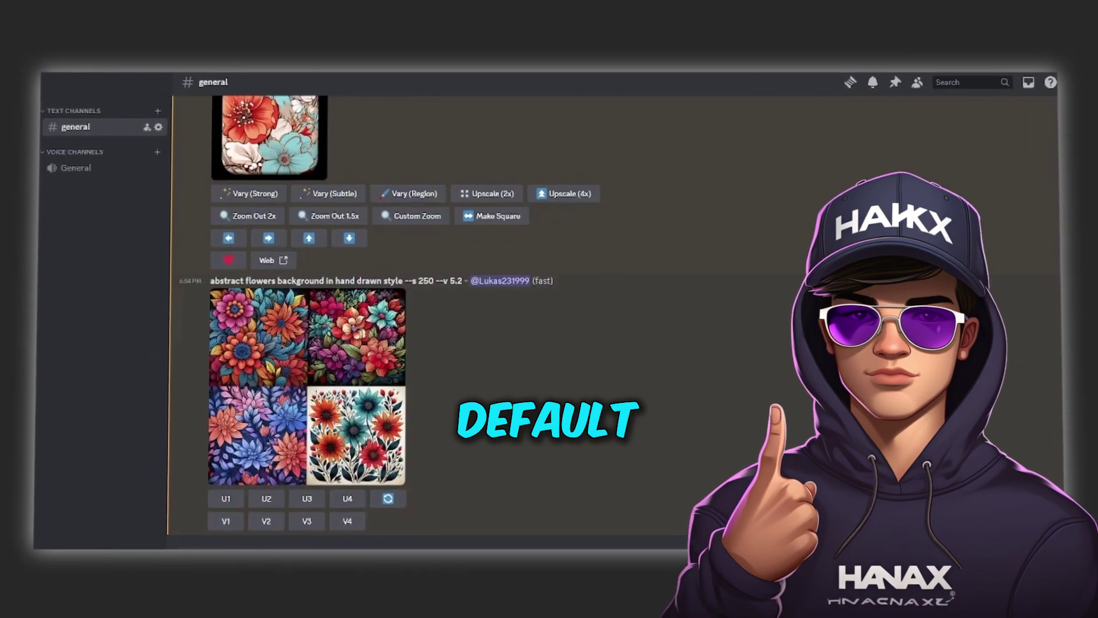
{"action": "left_click", "coordinate": [281, 349]}
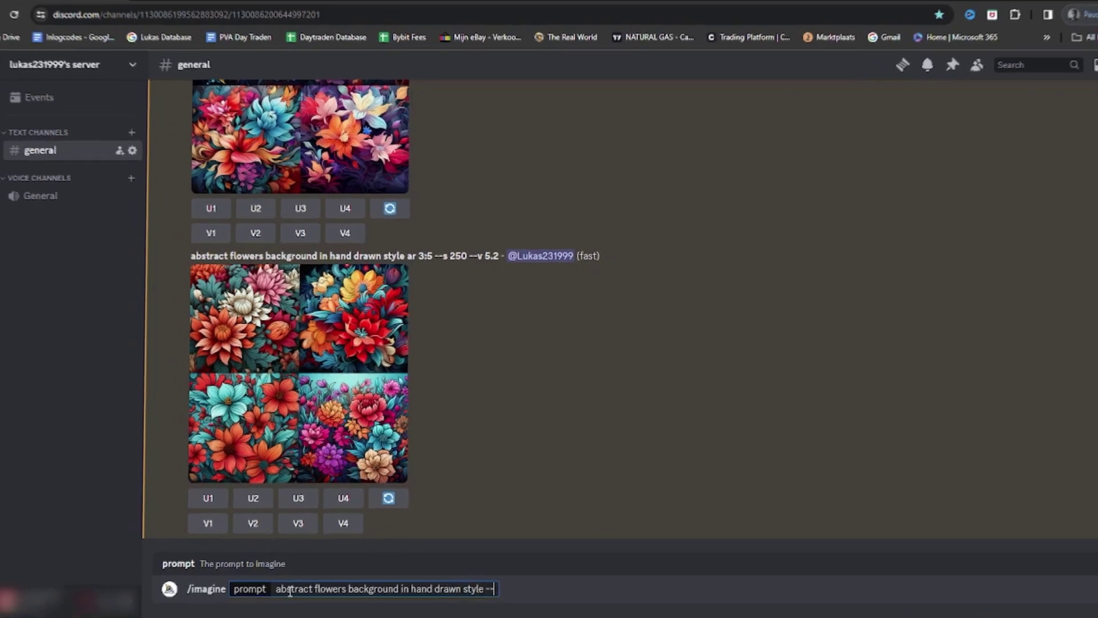
{"action": "type", "text": "ar 3"}
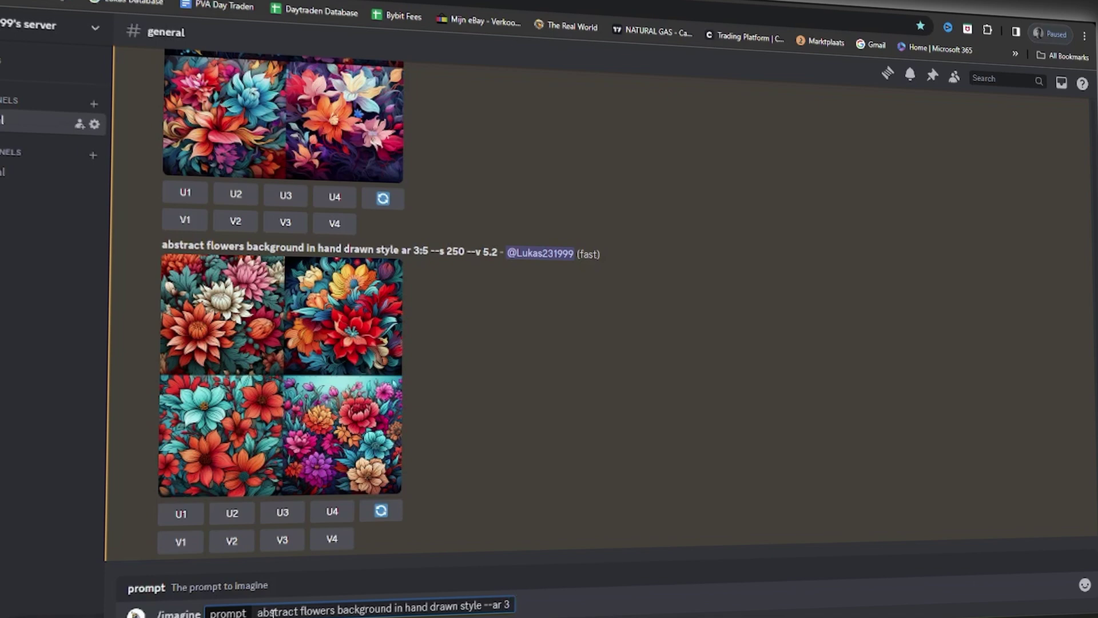
{"action": "type", "text": ":"}
{"action": "type", "text": "5"}
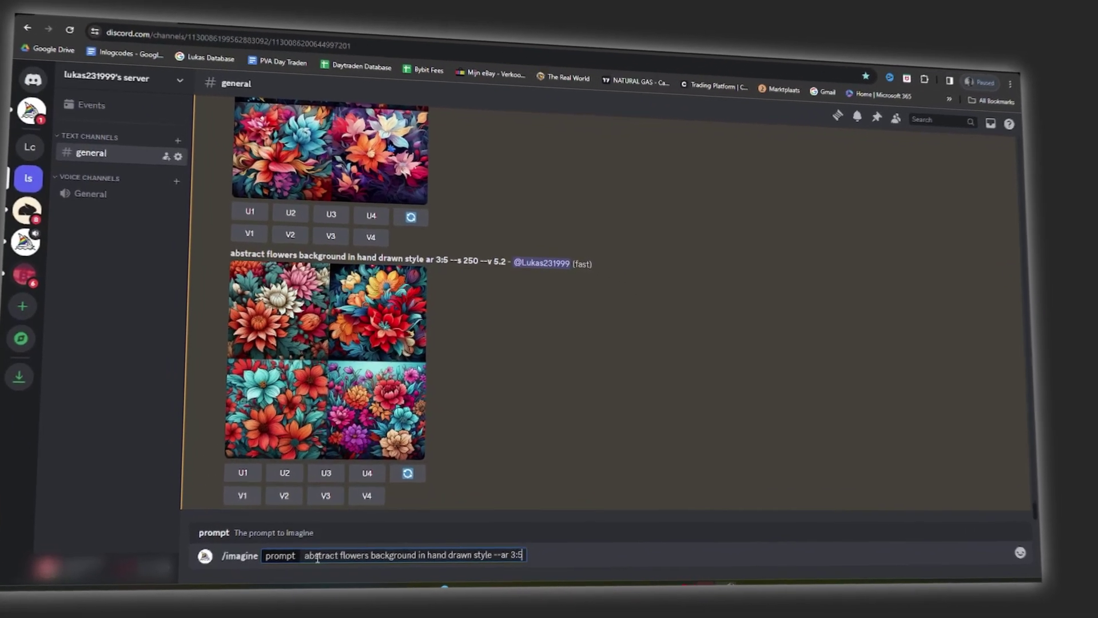
{"action": "key", "text": "Return"}
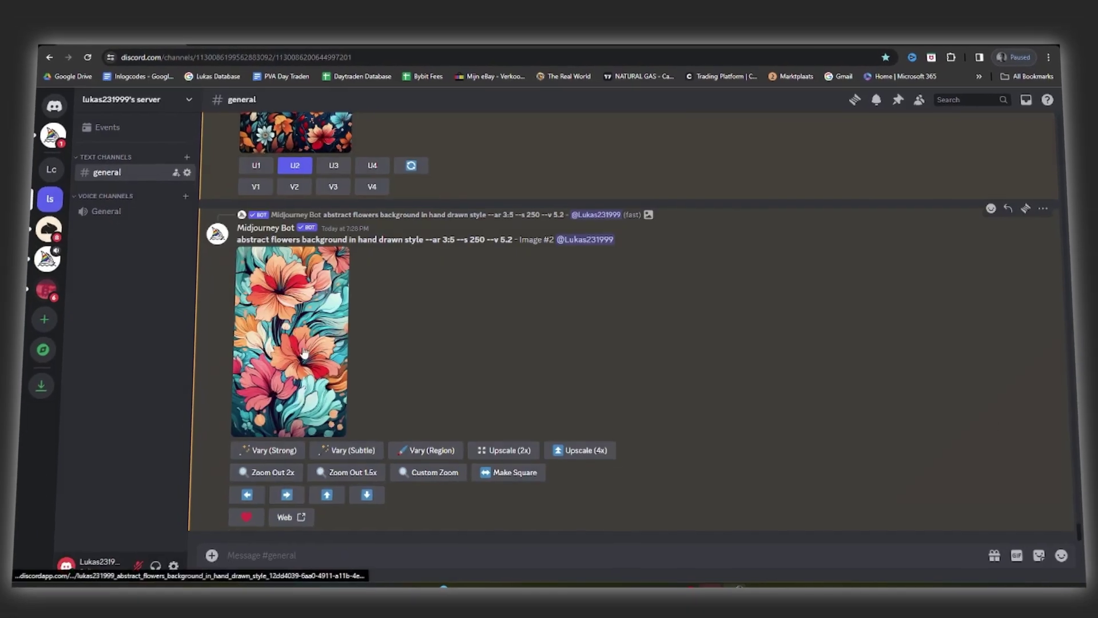
{"action": "left_click", "coordinate": [310, 350]}
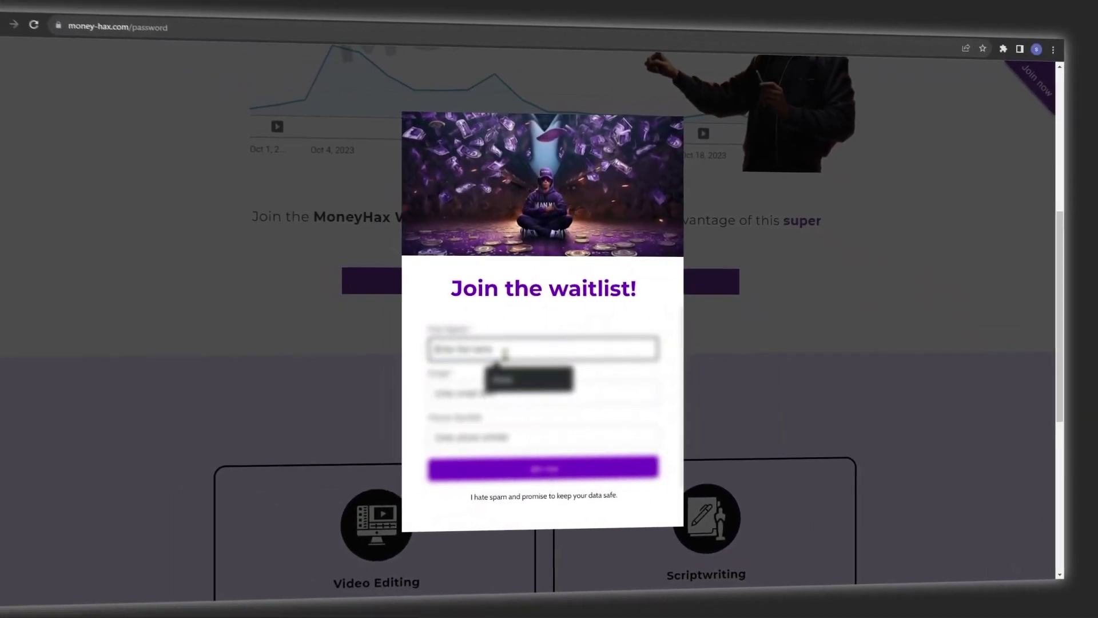
{"action": "type", "text": "Jon"}
Enter the email address and submit the money-hax.com waitlist form.
{"action": "left_click", "coordinate": [491, 386]}
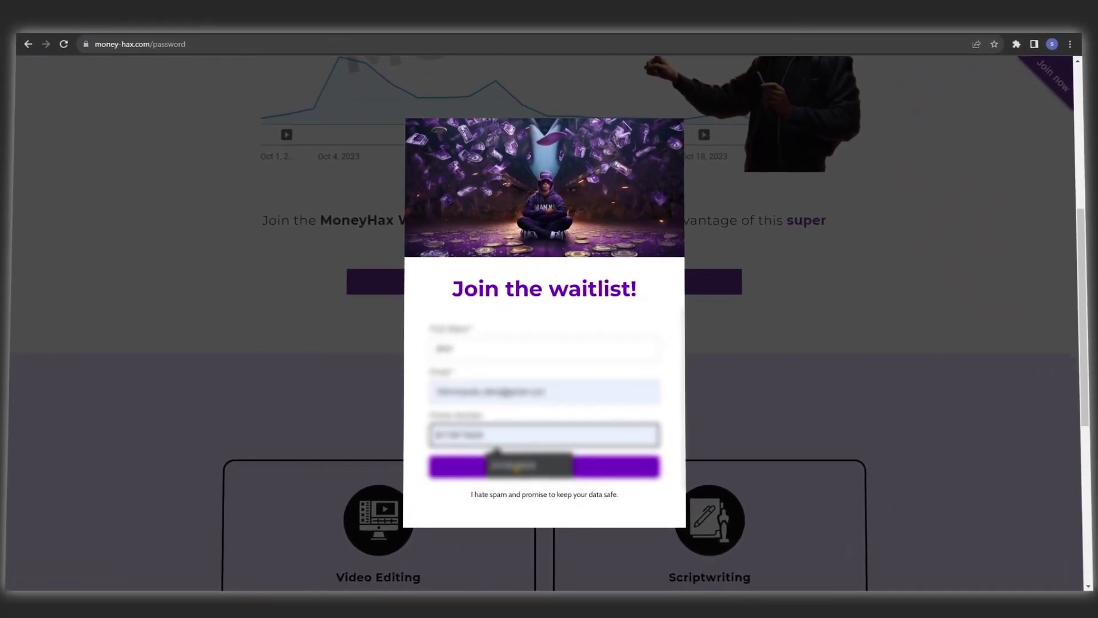
{"action": "left_click", "coordinate": [498, 464]}
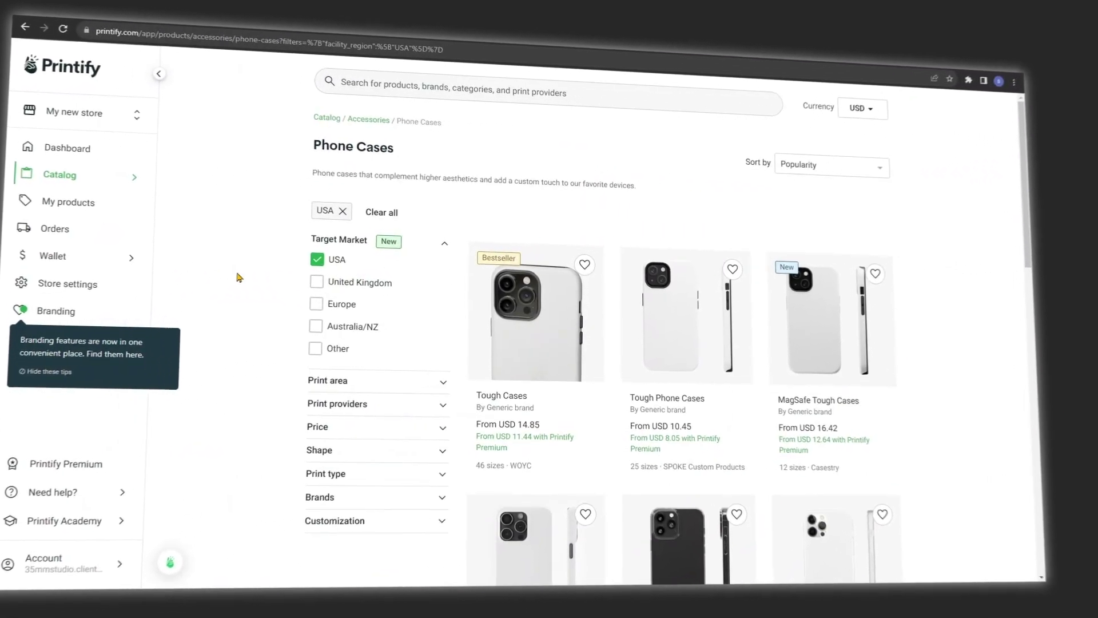
{"action": "scroll", "coordinate": [983, 239], "scroll_direction": "down", "scroll_amount": 2}
{"action": "scroll", "coordinate": [995, 249], "scroll_direction": "down", "scroll_amount": 3}
{"action": "scroll", "coordinate": [1028, 261], "scroll_direction": "down", "scroll_amount": 2}
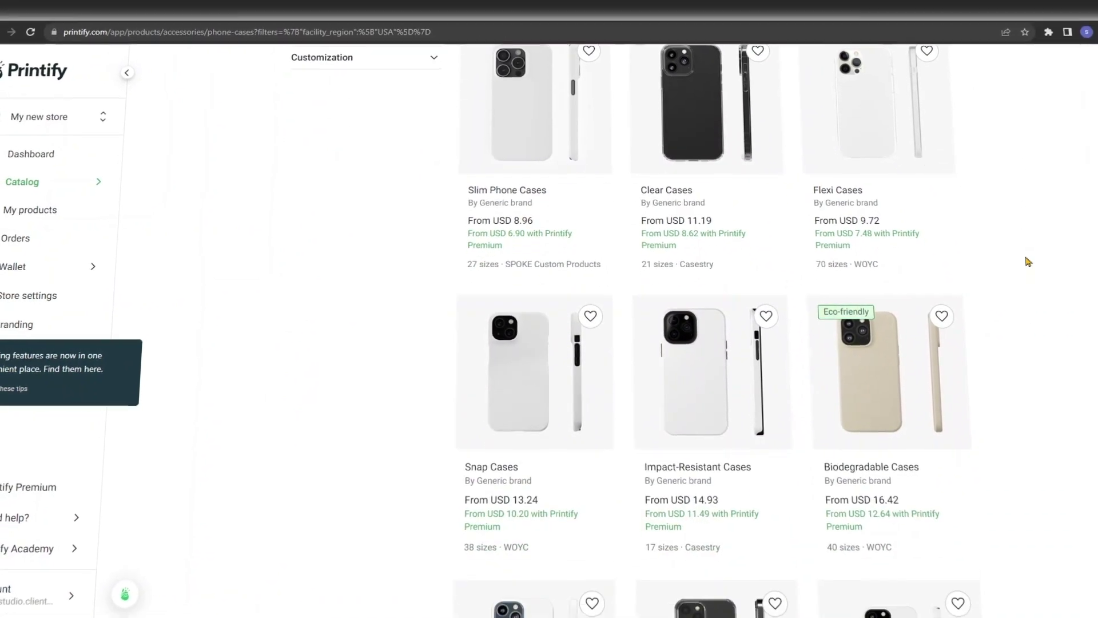
Check the Snap Cases provider variants, then dismiss the Tough case design guidelines tip.
{"action": "left_click", "coordinate": [546, 339]}
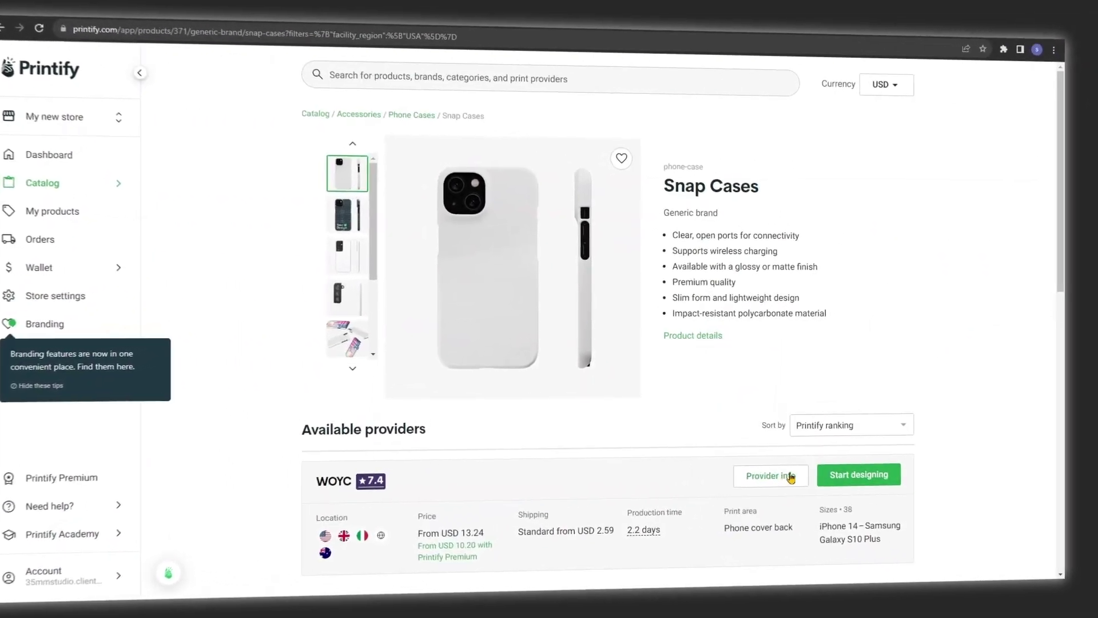
{"action": "scroll", "coordinate": [598, 484], "scroll_direction": "down", "scroll_amount": 1}
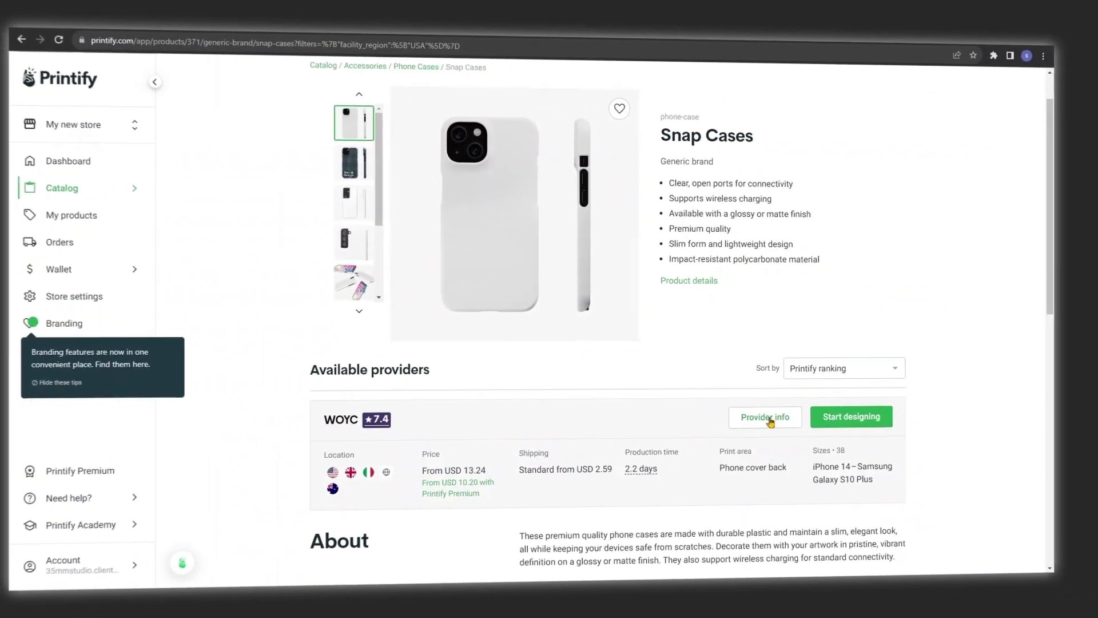
{"action": "left_click", "coordinate": [762, 415]}
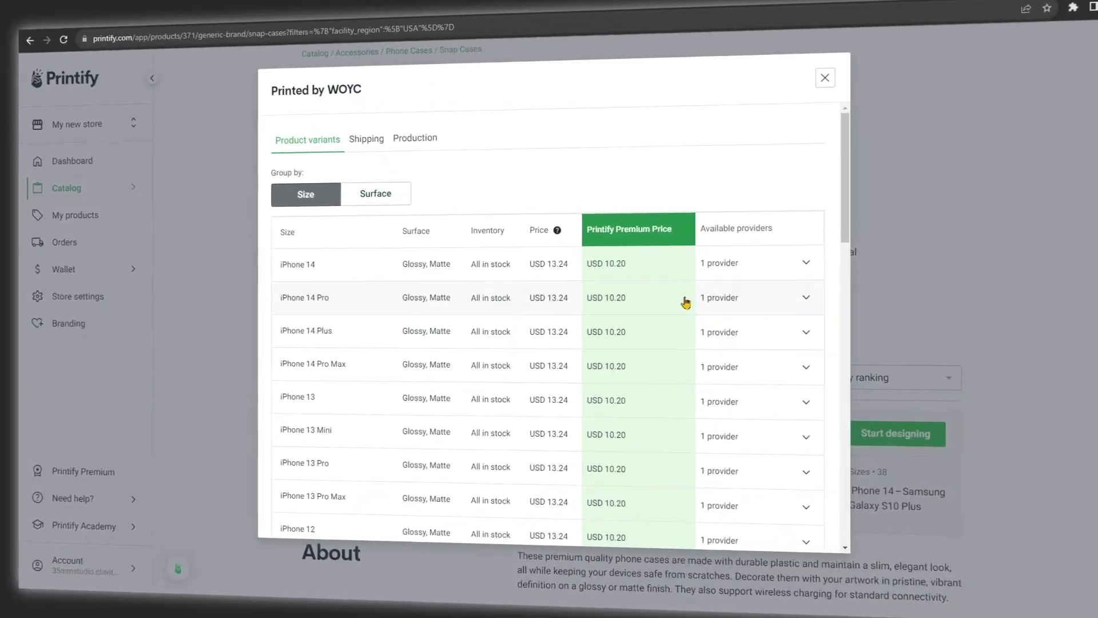
{"action": "scroll", "coordinate": [695, 305], "scroll_direction": "down", "scroll_amount": 2}
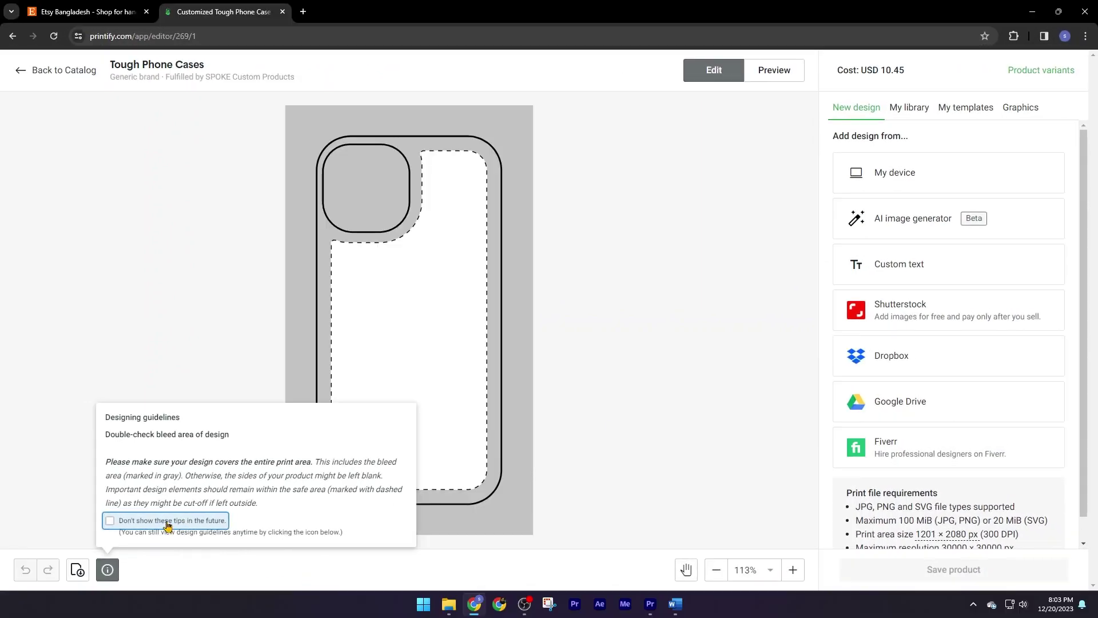
{"action": "left_click", "coordinate": [100, 529]}
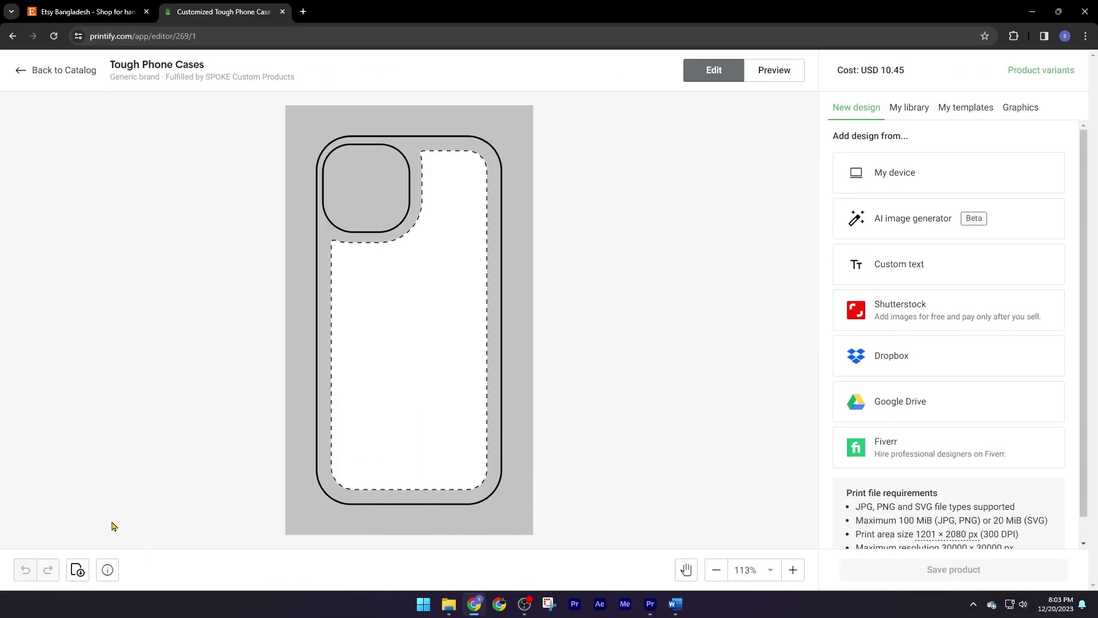
Upload the floral image and fill the Tough Phone Case template edge to edge.
{"action": "left_click", "coordinate": [893, 175]}
{"action": "double_click", "coordinate": [633, 130]}
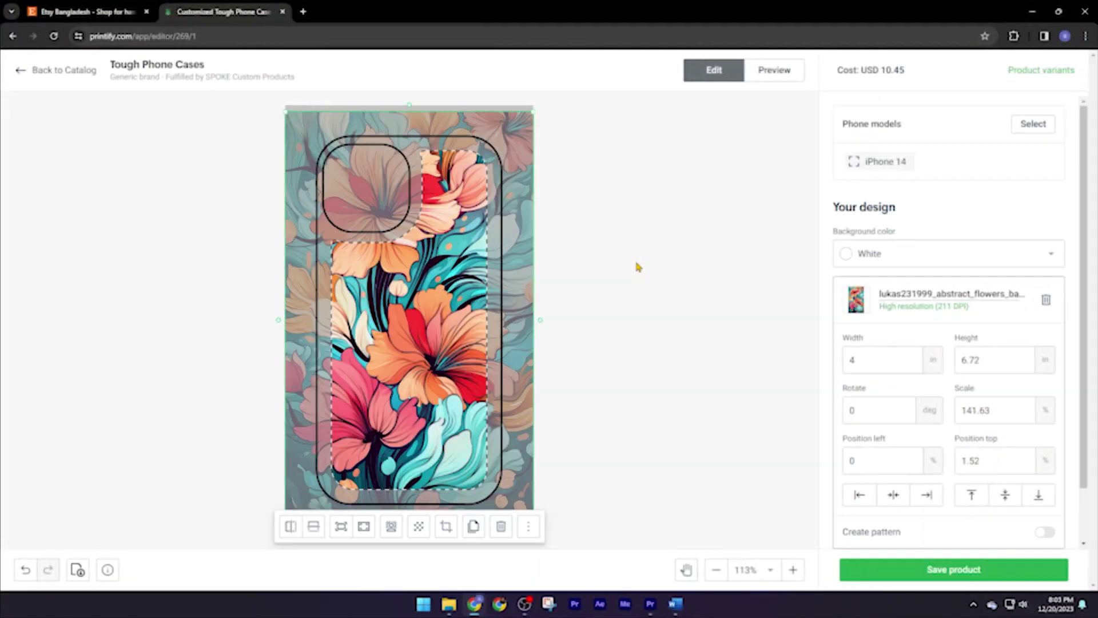
{"action": "left_click", "coordinate": [367, 529]}
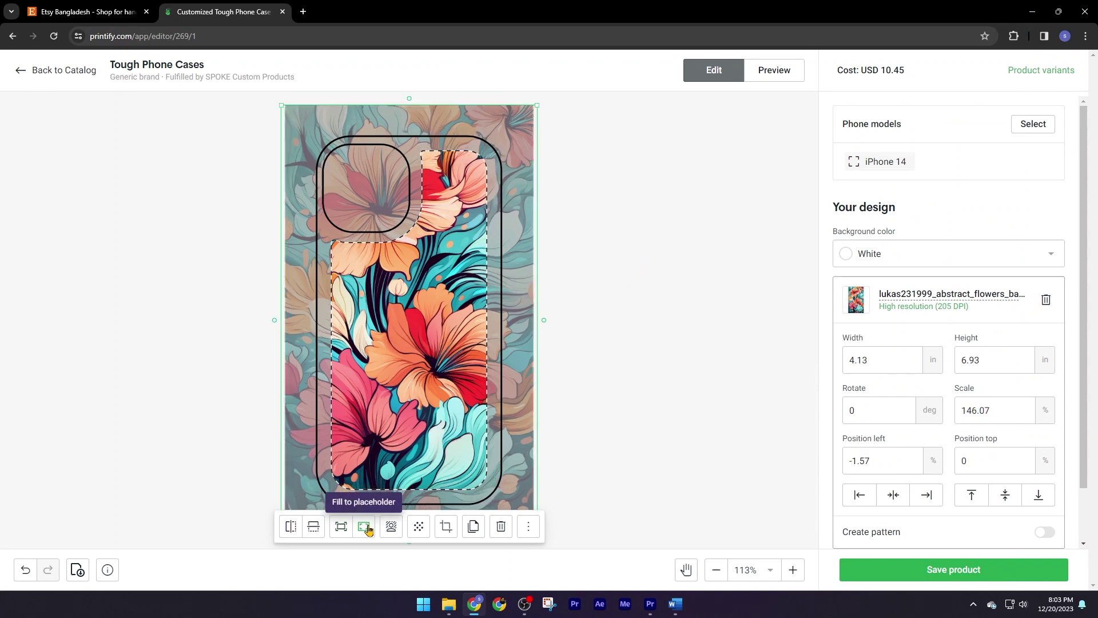
Add a text layer on top of the floral design.
{"action": "left_click", "coordinate": [699, 327]}
{"action": "left_click", "coordinate": [896, 364]}
{"action": "left_click", "coordinate": [907, 264]}
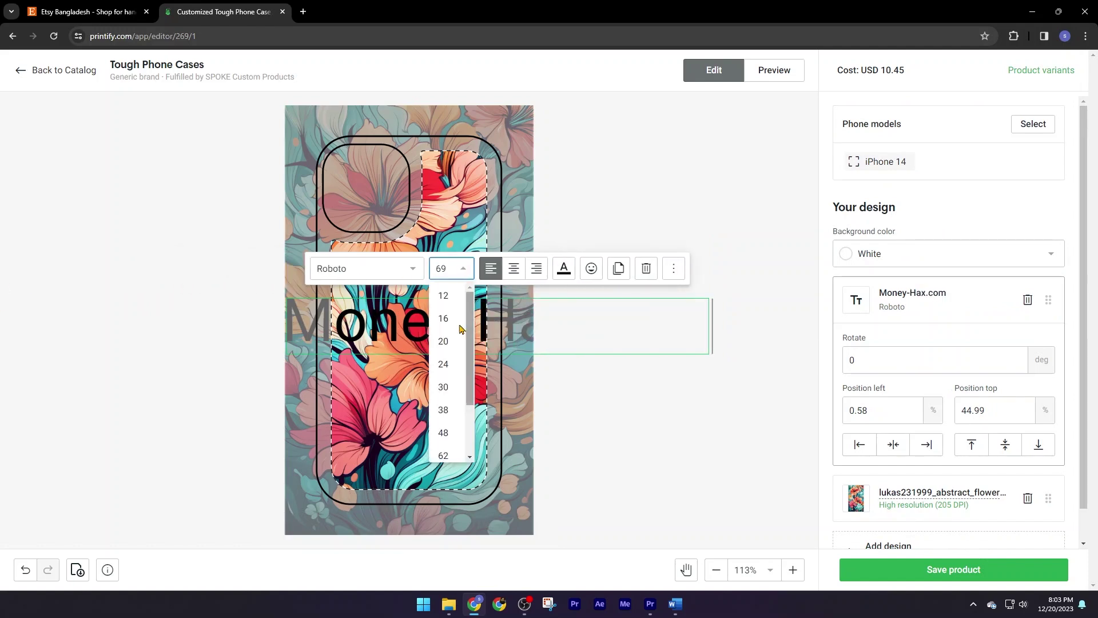
Set the Money-Hax.com text font to Bangers and undo the accidental image move.
{"action": "left_click", "coordinate": [413, 300]}
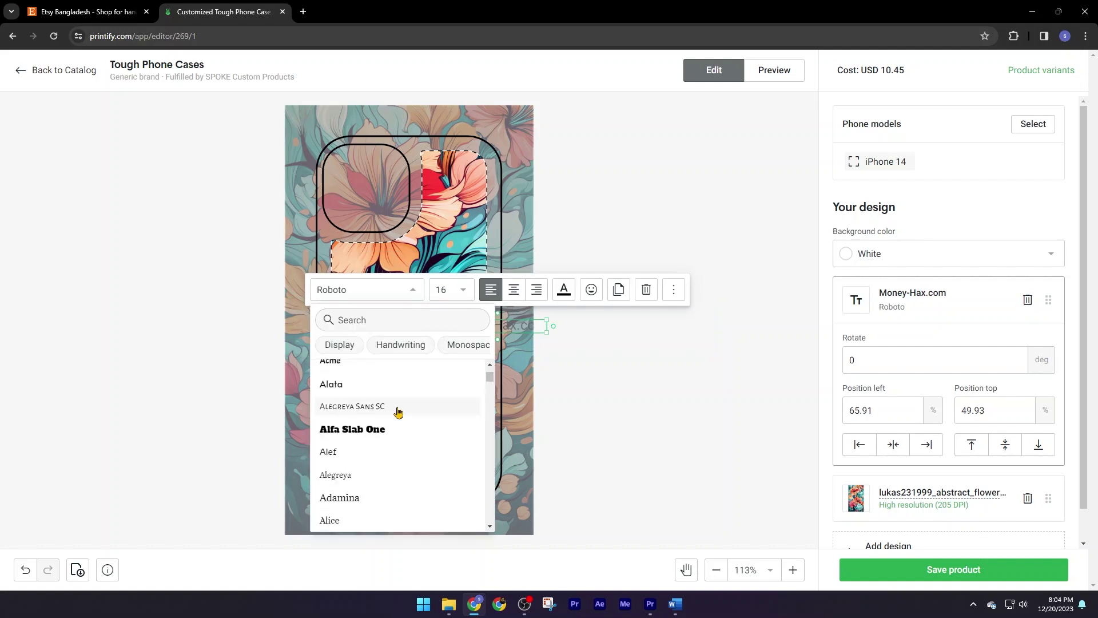
{"action": "scroll", "coordinate": [397, 412], "scroll_direction": "down", "scroll_amount": 2}
{"action": "scroll", "coordinate": [396, 413], "scroll_direction": "down", "scroll_amount": 2}
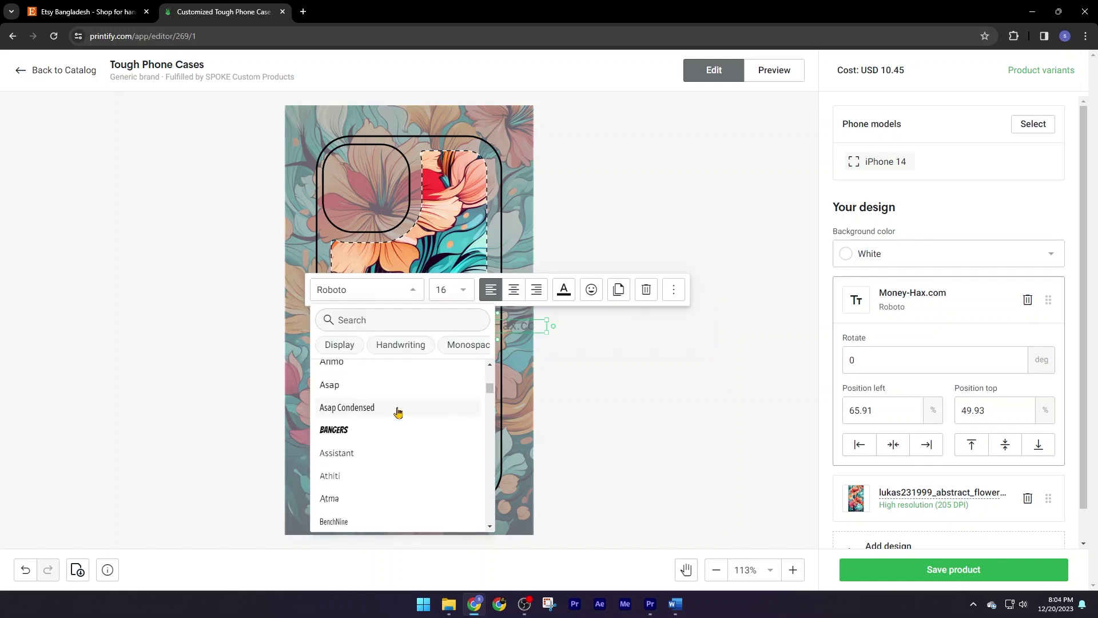
{"action": "left_click", "coordinate": [357, 428]}
{"action": "left_click_drag", "start_coordinate": [474, 328], "coordinate": [470, 348]}
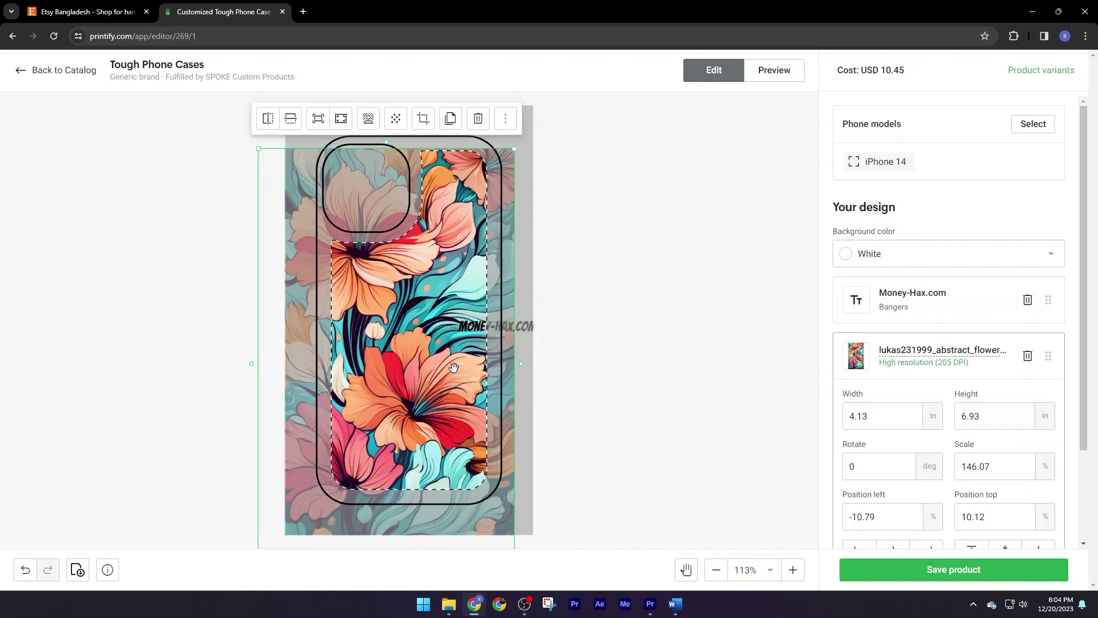
{"action": "key", "text": "ctrl+z"}
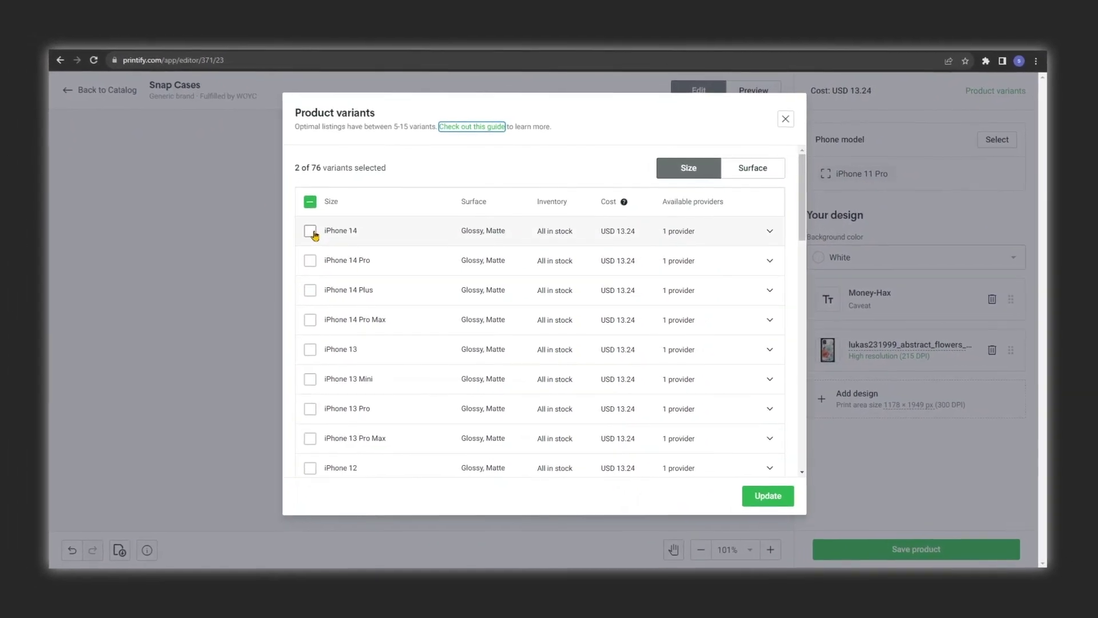
Select the iPhone 14, 14 Pro, 14 Plus, 14 Pro Max, 13, 13 Mini, 13 Pro, 13 Pro Max variants.
{"action": "left_click", "coordinate": [314, 232]}
{"action": "left_click", "coordinate": [313, 261]}
{"action": "left_click", "coordinate": [313, 290]}
{"action": "left_click", "coordinate": [314, 319]}
{"action": "left_click", "coordinate": [313, 349]}
{"action": "left_click", "coordinate": [274, 392]}
{"action": "left_click", "coordinate": [273, 426]}
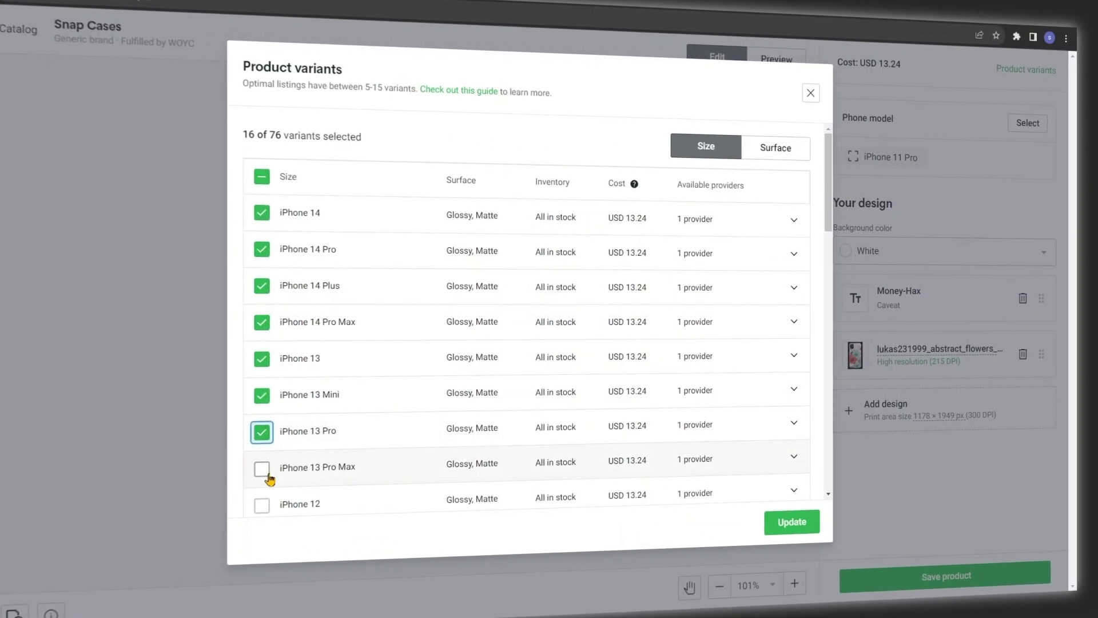
{"action": "left_click", "coordinate": [273, 461]}
Add iPhone 12 and more iPhone variants to reach 38, then preview the case mockup.
{"action": "left_click", "coordinate": [273, 495]}
{"action": "scroll", "coordinate": [308, 383], "scroll_direction": "down", "scroll_amount": 2}
{"action": "left_click", "coordinate": [278, 415]}
{"action": "scroll", "coordinate": [278, 416], "scroll_direction": "down", "scroll_amount": 2}
{"action": "left_click", "coordinate": [277, 395]}
{"action": "scroll", "coordinate": [277, 395], "scroll_direction": "down", "scroll_amount": 2}
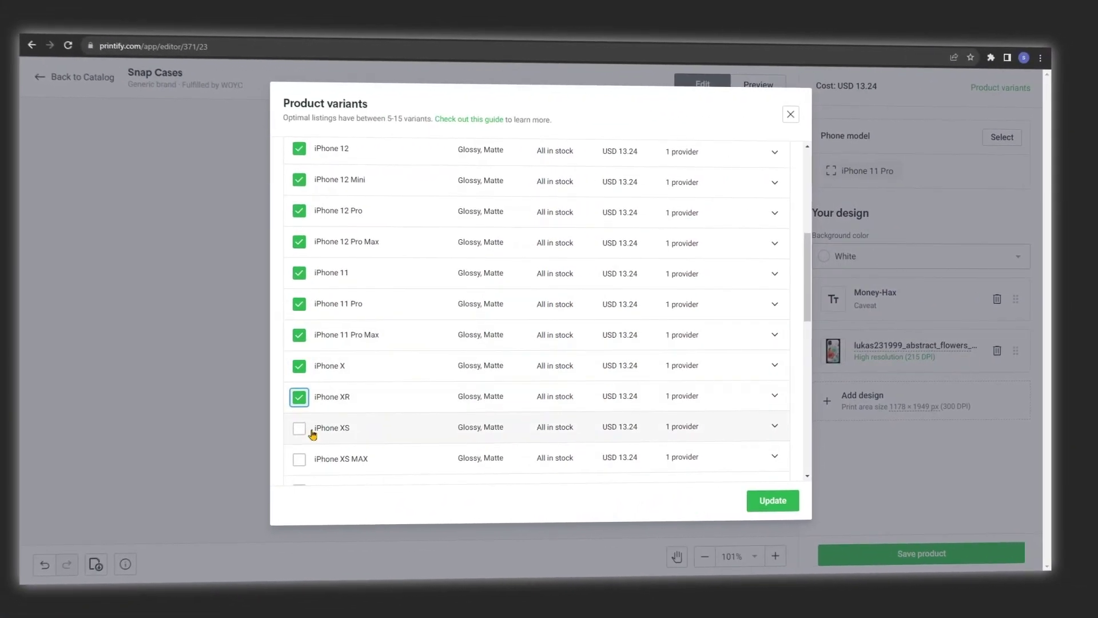
{"action": "left_click", "coordinate": [277, 429]}
{"action": "left_click", "coordinate": [277, 343]}
{"action": "scroll", "coordinate": [342, 395], "scroll_direction": "down", "scroll_amount": 3}
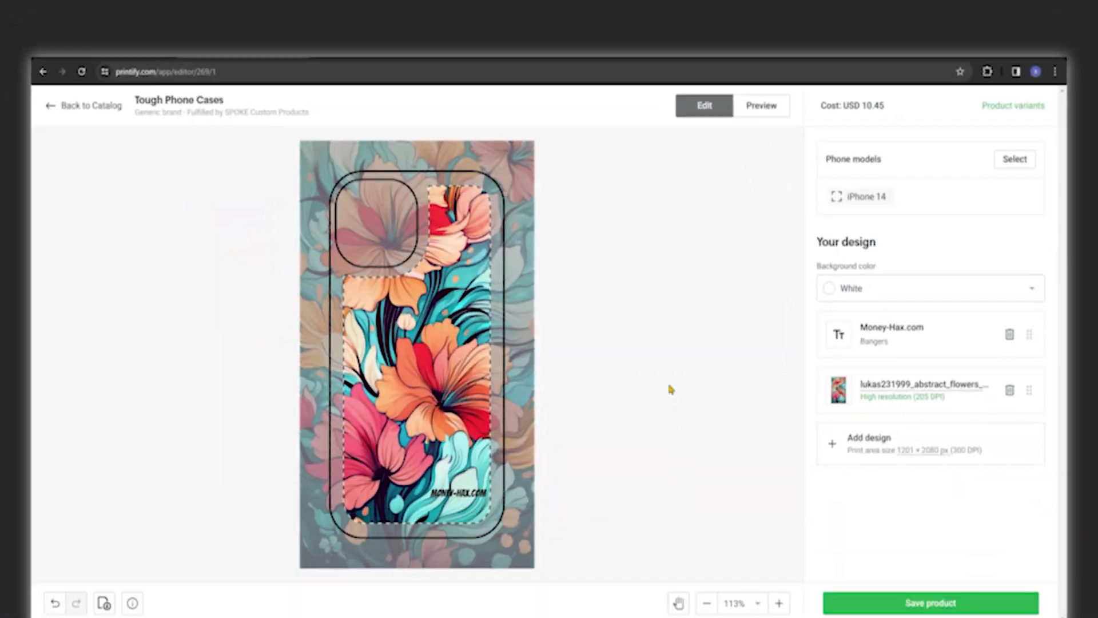
{"action": "left_click", "coordinate": [761, 105]}
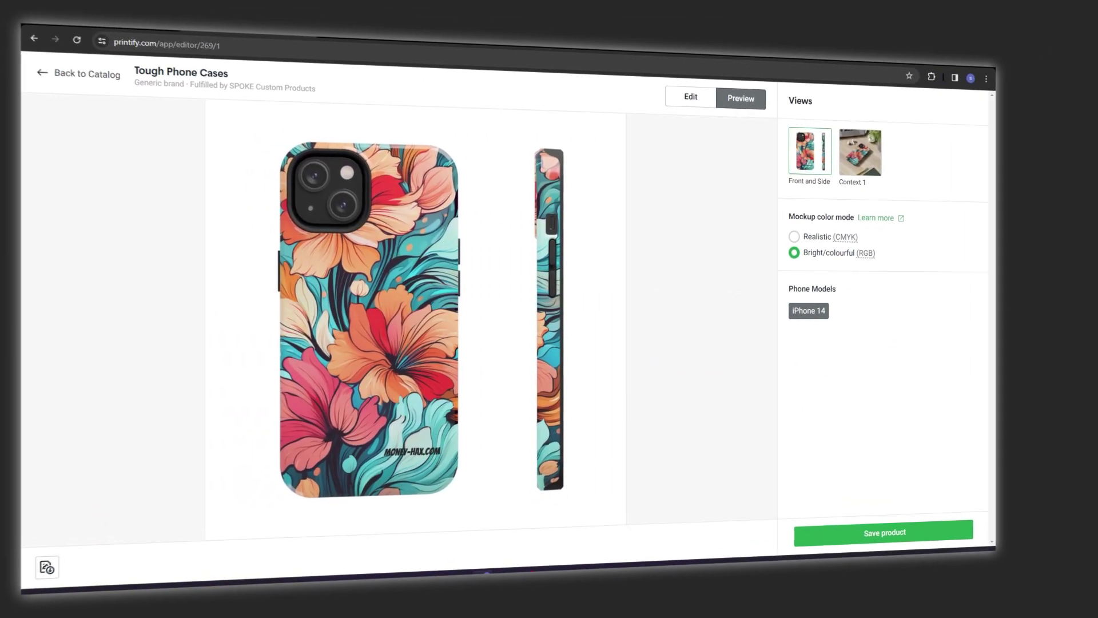
Save the floral phone case product and open the MagSafe Tough Cases page.
{"action": "left_click", "coordinate": [925, 553]}
{"action": "scroll", "coordinate": [883, 455], "scroll_direction": "down", "scroll_amount": 10}
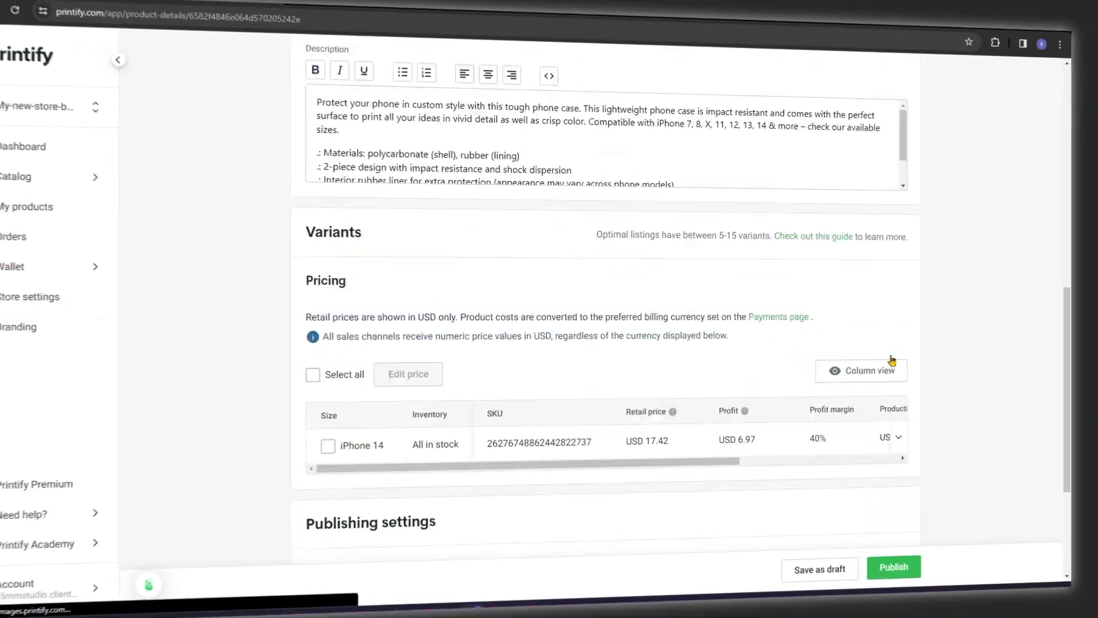
{"action": "scroll", "coordinate": [961, 203], "scroll_direction": "up", "scroll_amount": 3}
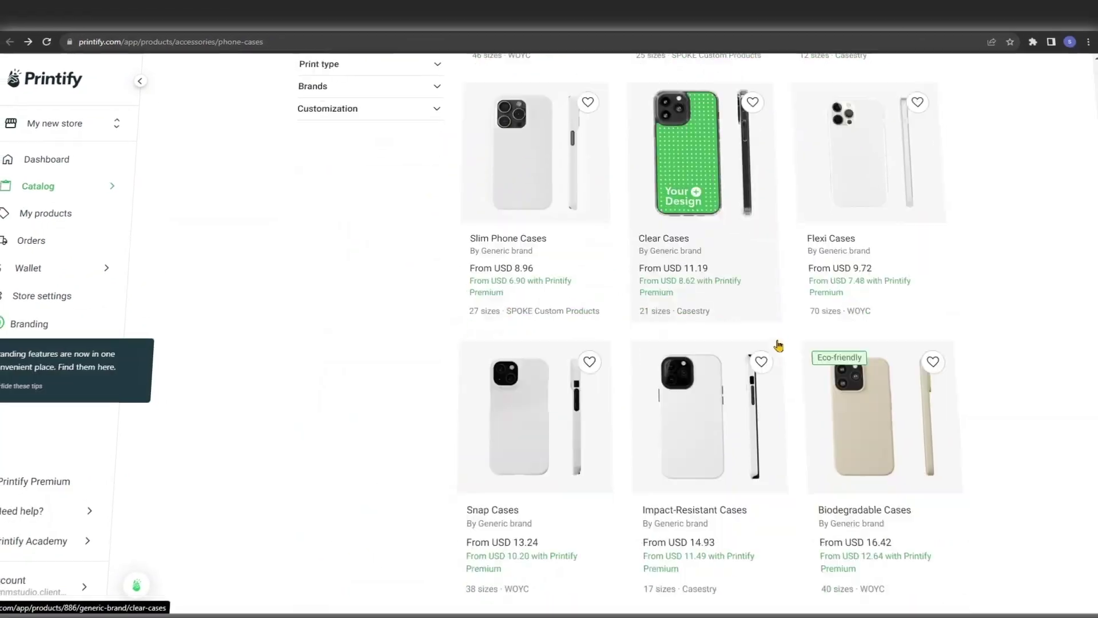
{"action": "scroll", "coordinate": [778, 345], "scroll_direction": "down", "scroll_amount": 8}
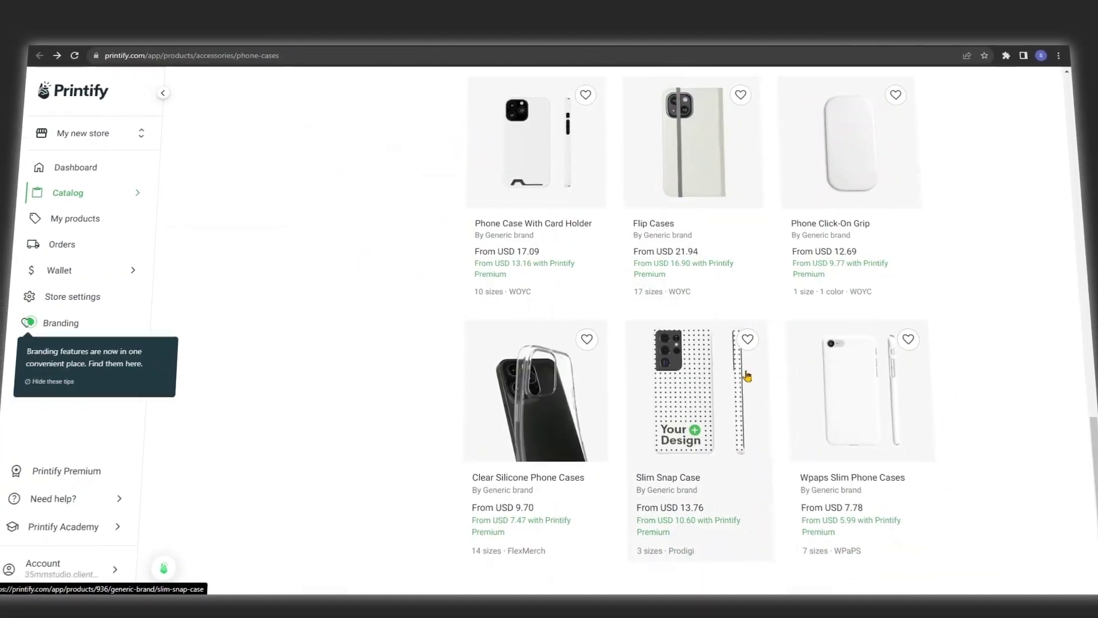
{"action": "scroll", "coordinate": [871, 350], "scroll_direction": "up", "scroll_amount": 4}
{"action": "scroll", "coordinate": [870, 351], "scroll_direction": "up", "scroll_amount": 5}
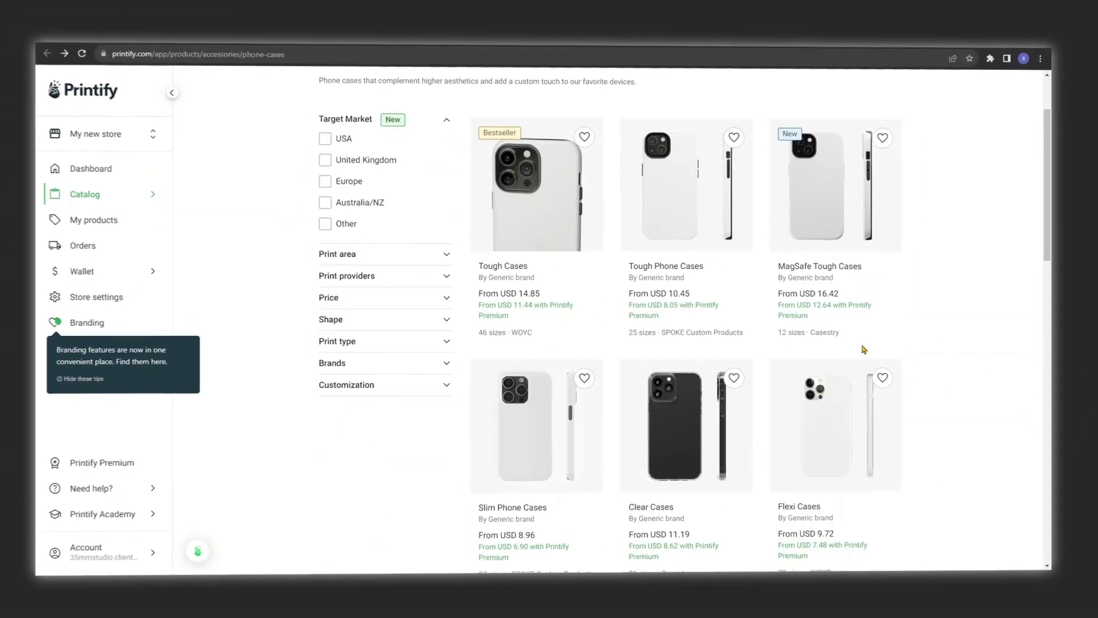
{"action": "left_click", "coordinate": [862, 347]}
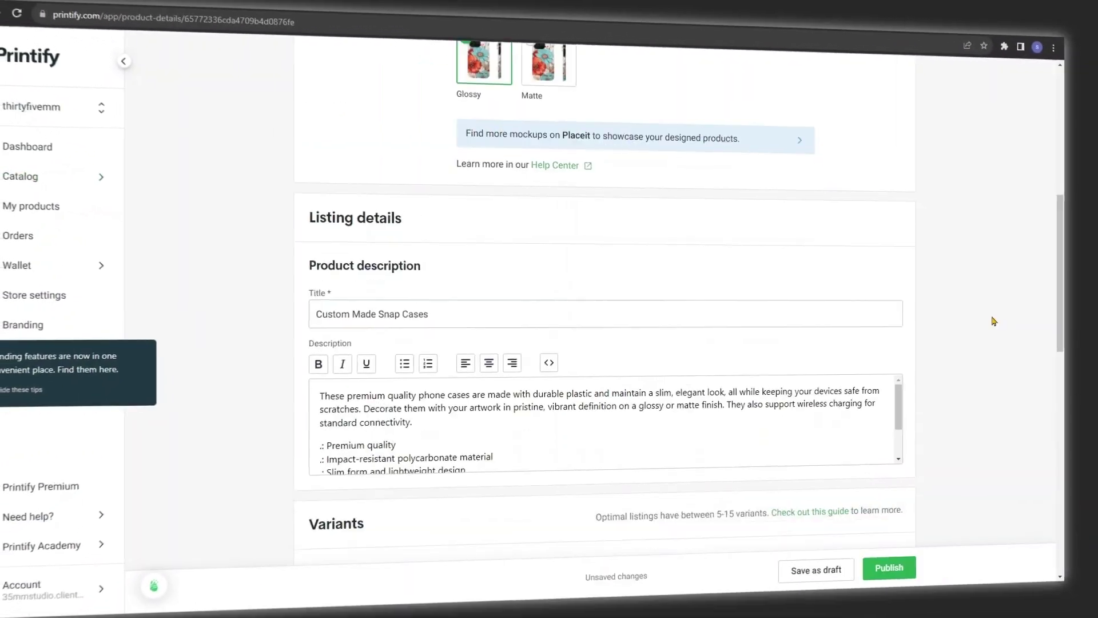
{"action": "scroll", "coordinate": [990, 317], "scroll_direction": "down", "scroll_amount": 3}
{"action": "scroll", "coordinate": [983, 318], "scroll_direction": "down", "scroll_amount": 2}
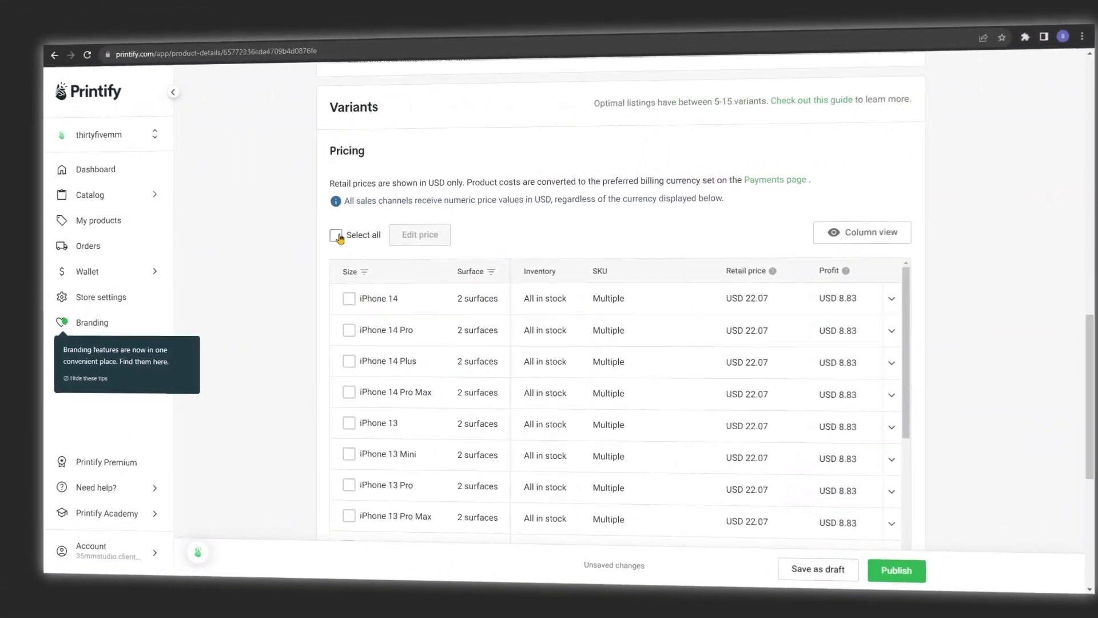
Give all 38 variants a 60% profit margin (USD 33.10) and publish the product.
{"action": "left_click", "coordinate": [342, 247]}
{"action": "left_click", "coordinate": [446, 227]}
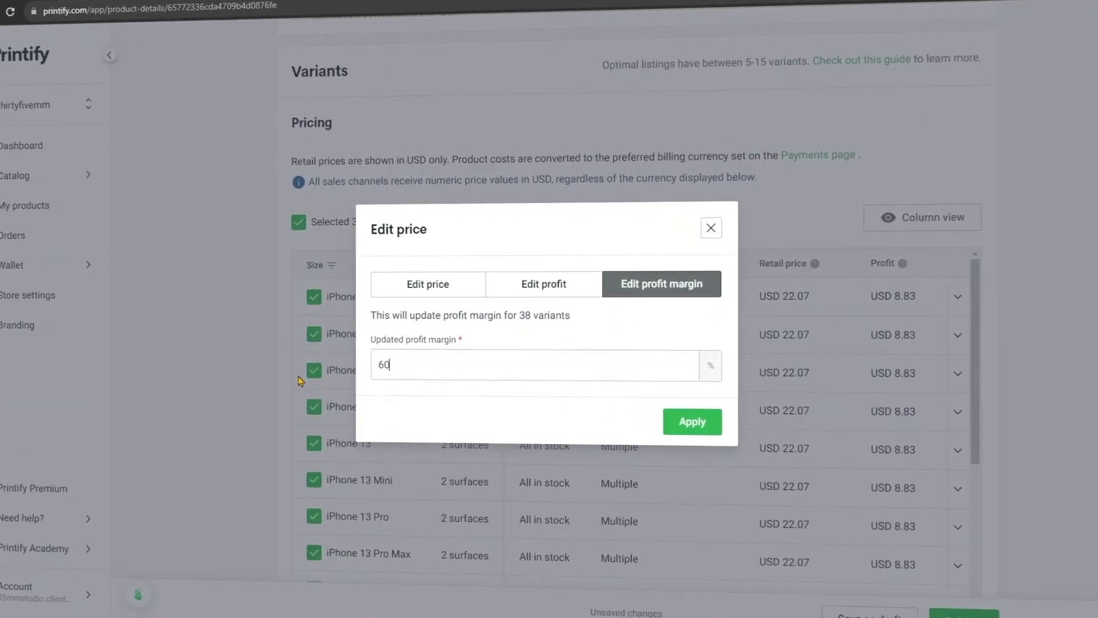
{"action": "left_click", "coordinate": [681, 411]}
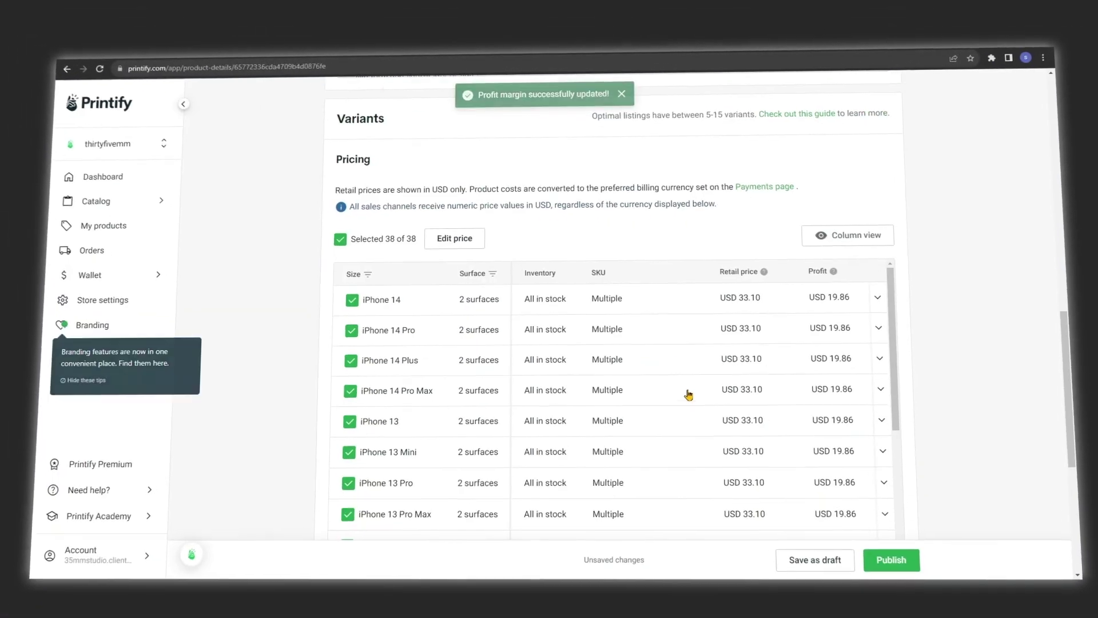
{"action": "scroll", "coordinate": [985, 291], "scroll_direction": "down", "scroll_amount": 5}
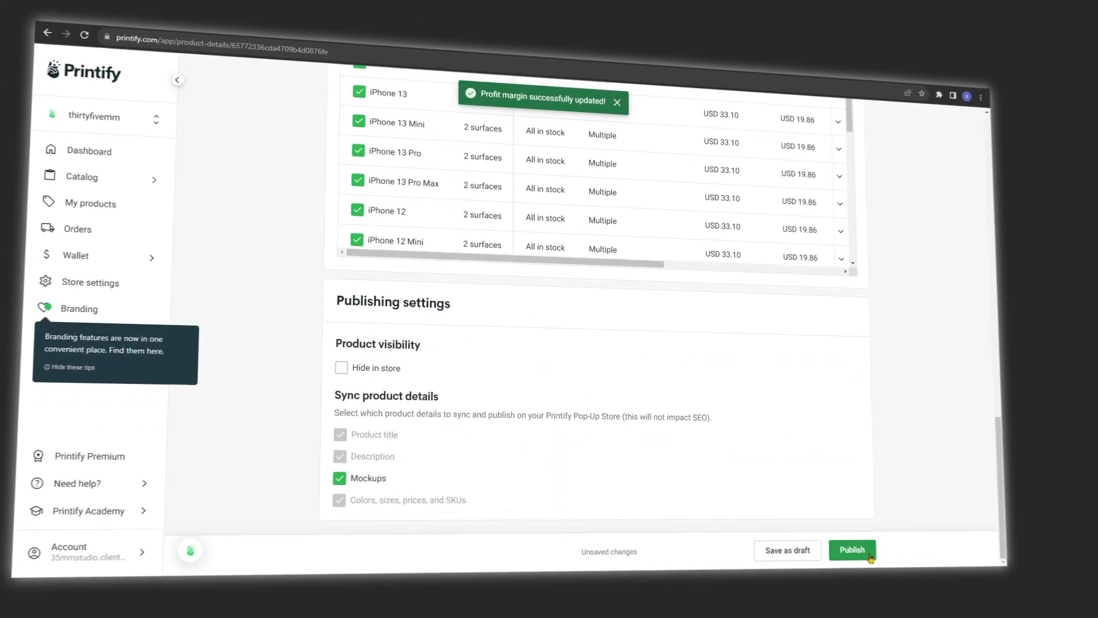
{"action": "left_click", "coordinate": [869, 554]}
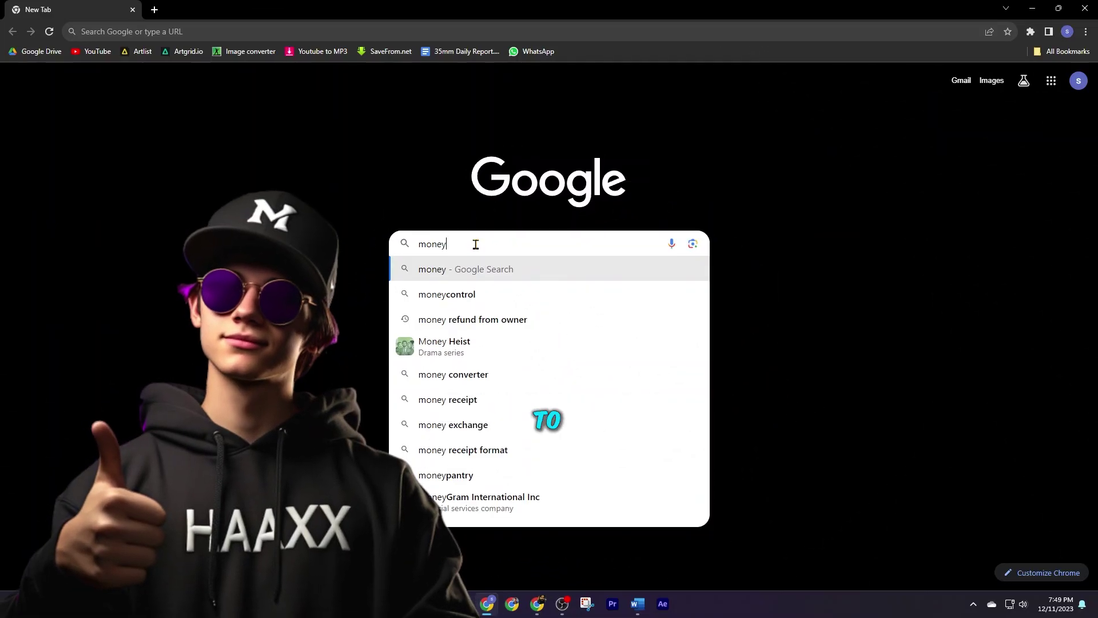
{"action": "type", "text": "-hax.com"}
Load the money-hax.com website from the Chrome address box.
{"action": "key", "text": "Return"}
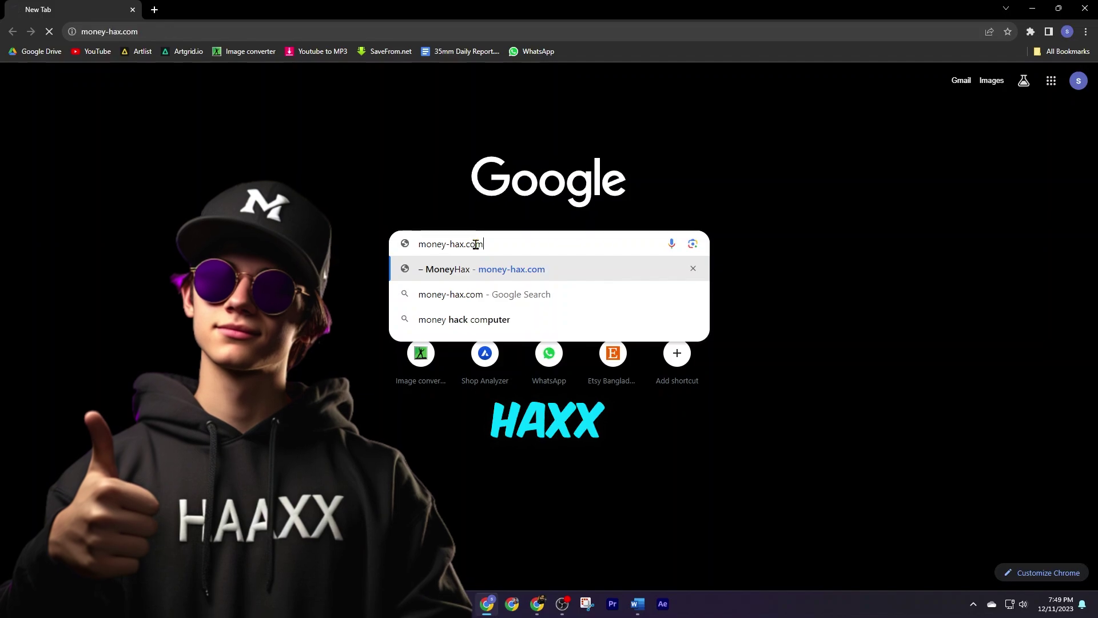